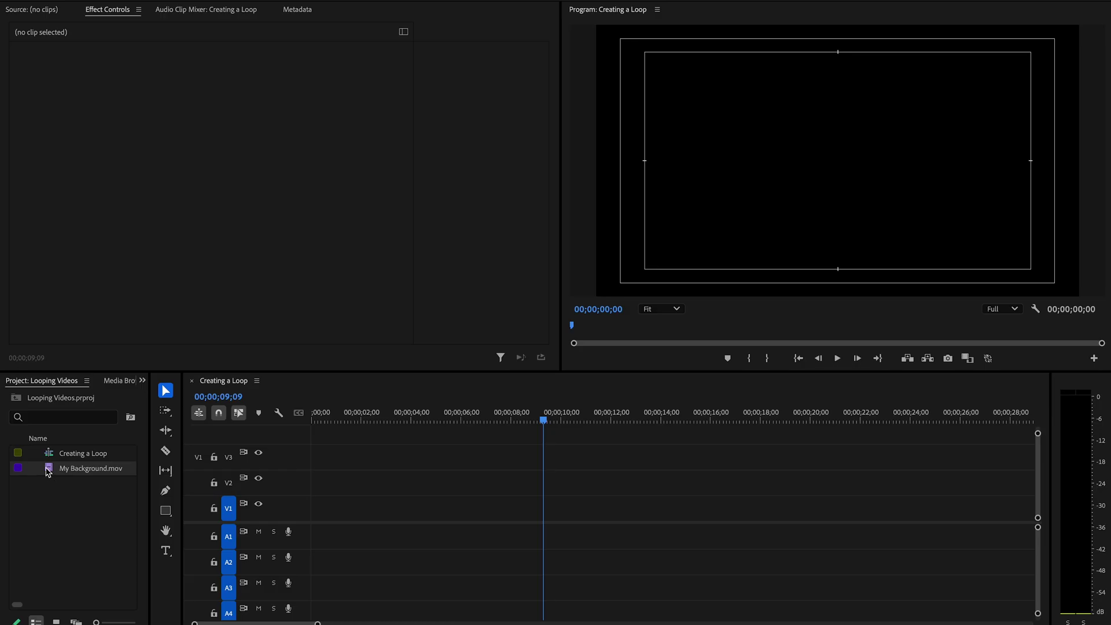
Place My Background.mov on track V1 of the Creating a Loop sequence.
{"action": "left_click_drag", "start_coordinate": [48, 472], "coordinate": [313, 513]}
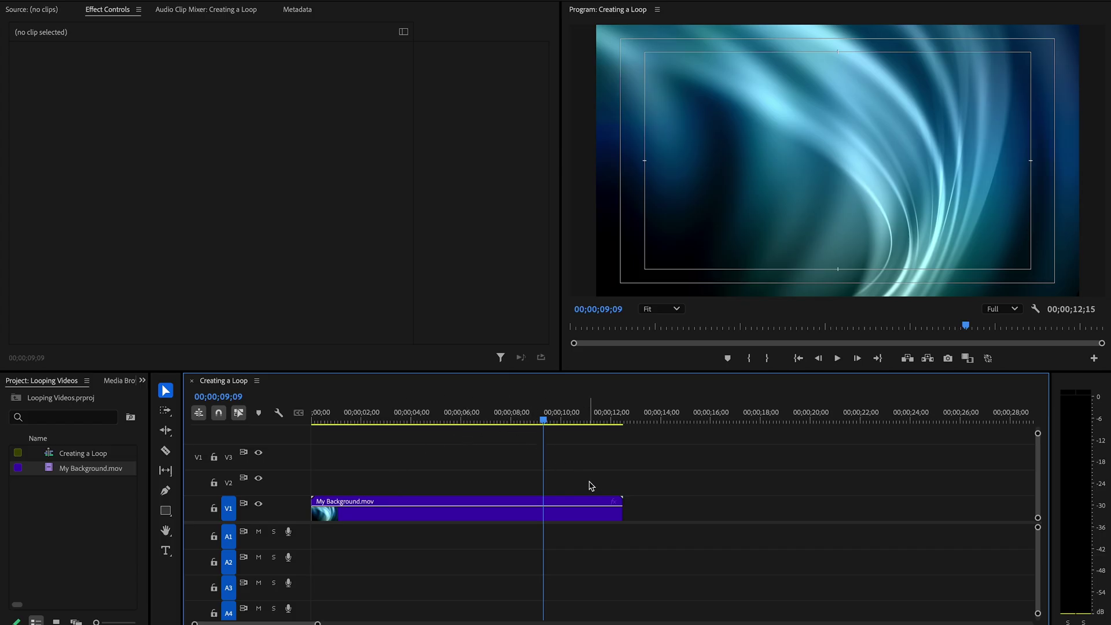
Trim the clip's end back to about 00;00;10;07.
{"action": "left_click_drag", "start_coordinate": [621, 513], "coordinate": [563, 515]}
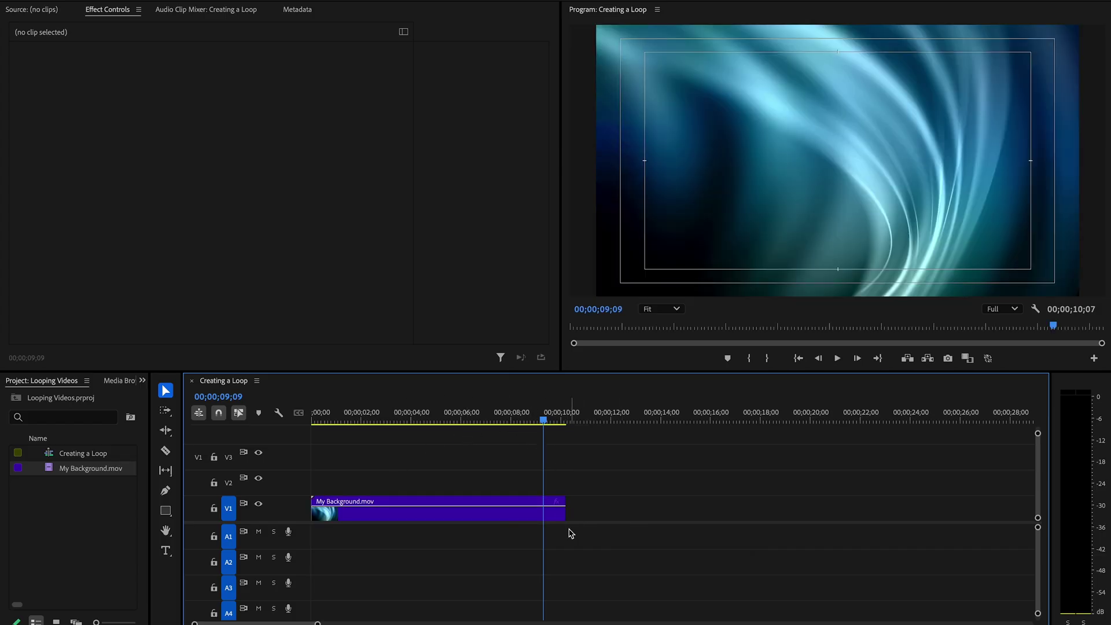
Jump between the clip's start and end to inspect its first and last frames.
{"action": "key", "text": "Down"}
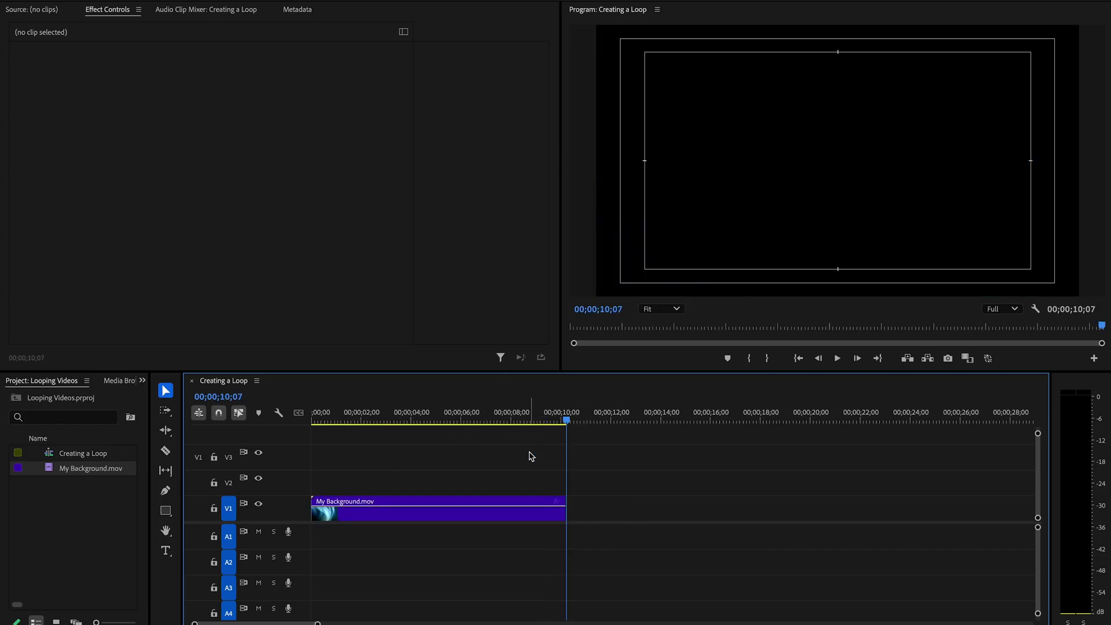
{"action": "key", "text": "Left"}
{"action": "key", "text": "d"}
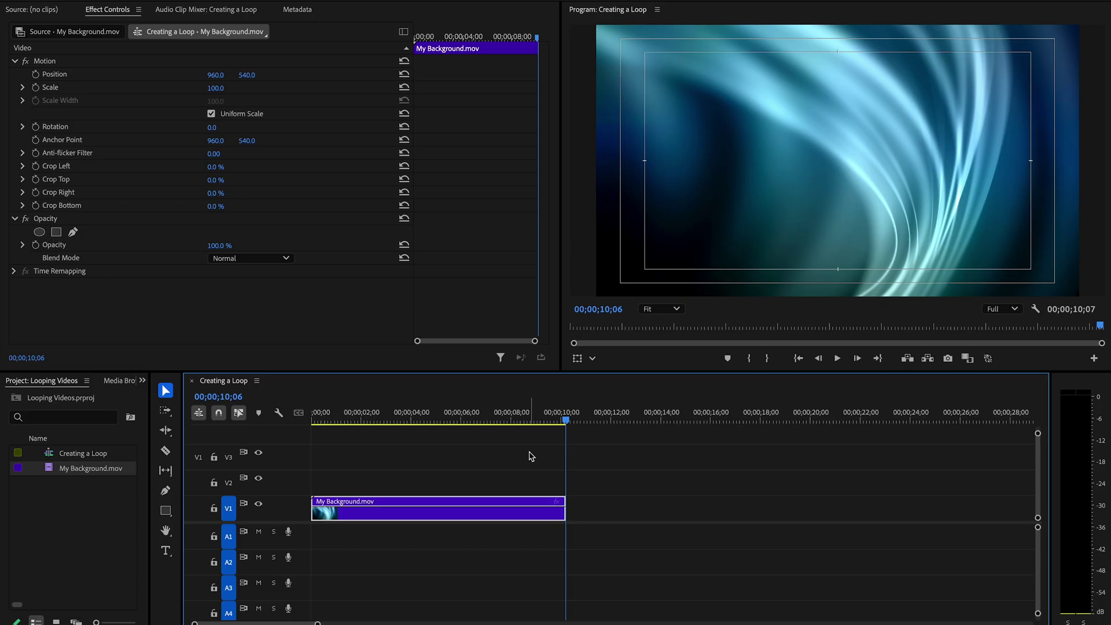
{"action": "key", "text": "Home"}
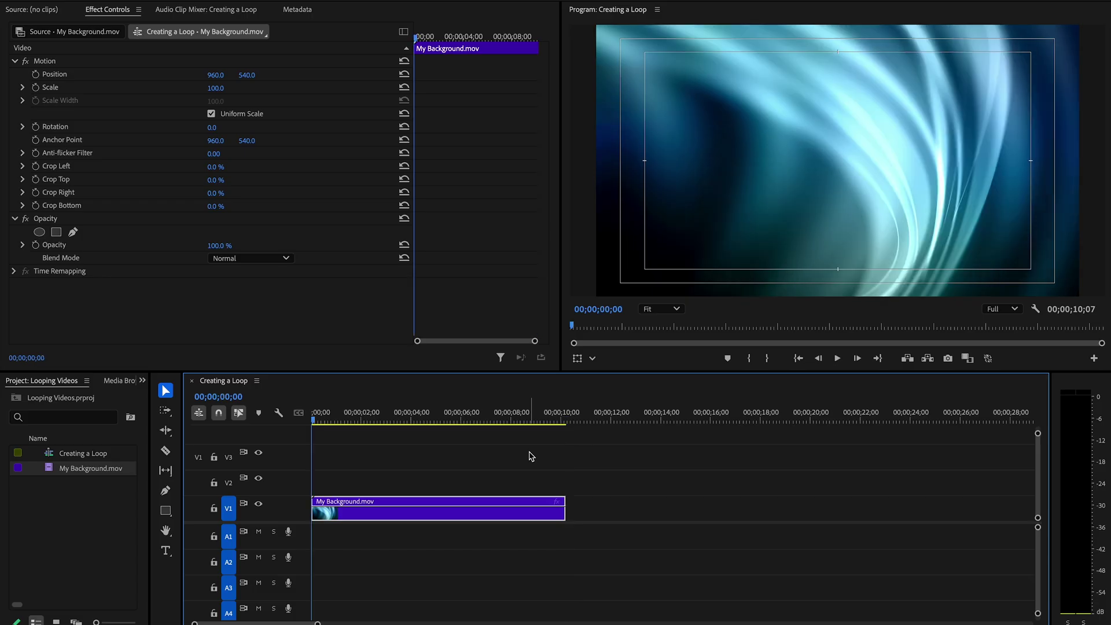
{"action": "key", "text": "Down"}
{"action": "key", "text": "Left"}
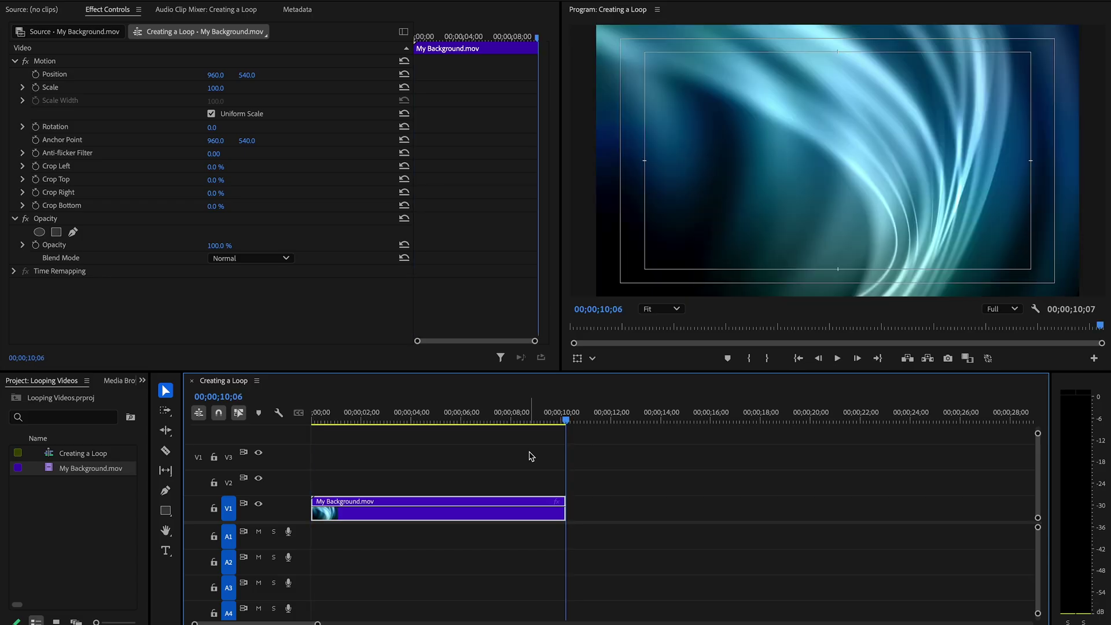
Trim the clip's out point from 10;06 to 00;00;09;06 and check its new last frame.
{"action": "left_click", "coordinate": [564, 502]}
{"action": "left_click_drag", "start_coordinate": [564, 498], "coordinate": [539, 499]}
{"action": "key", "text": "Up"}
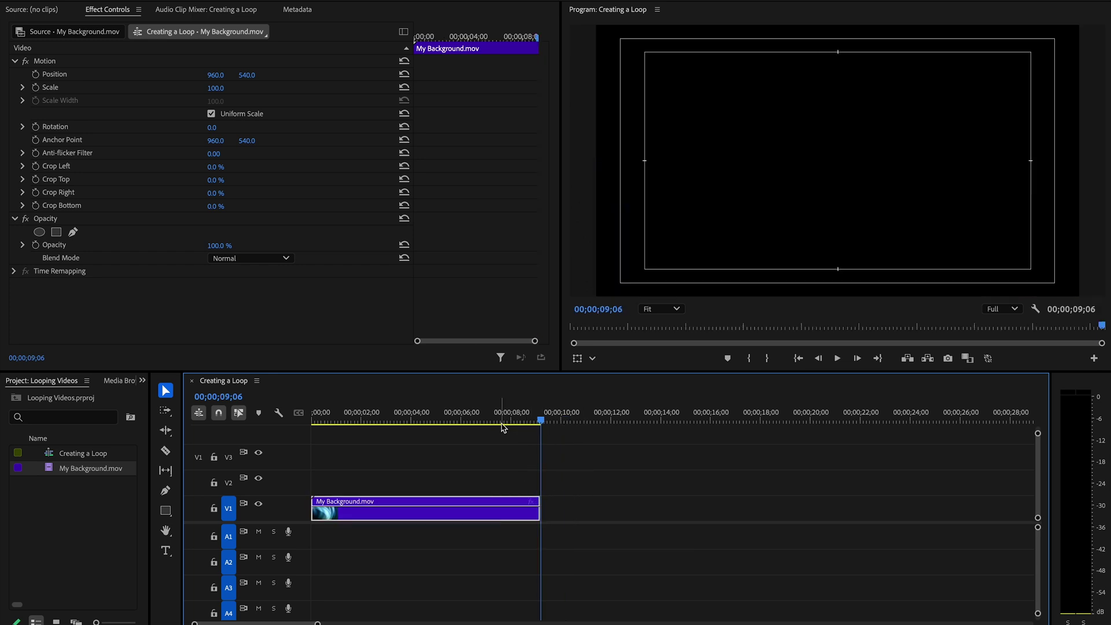
{"action": "key", "text": "Left"}
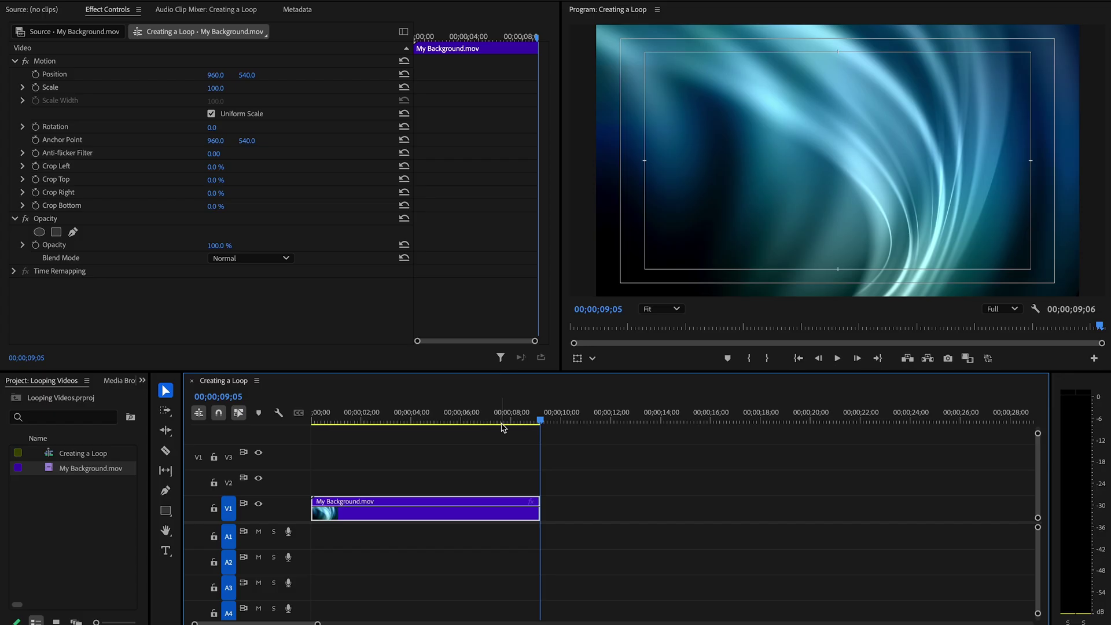
{"action": "key", "text": "Up"}
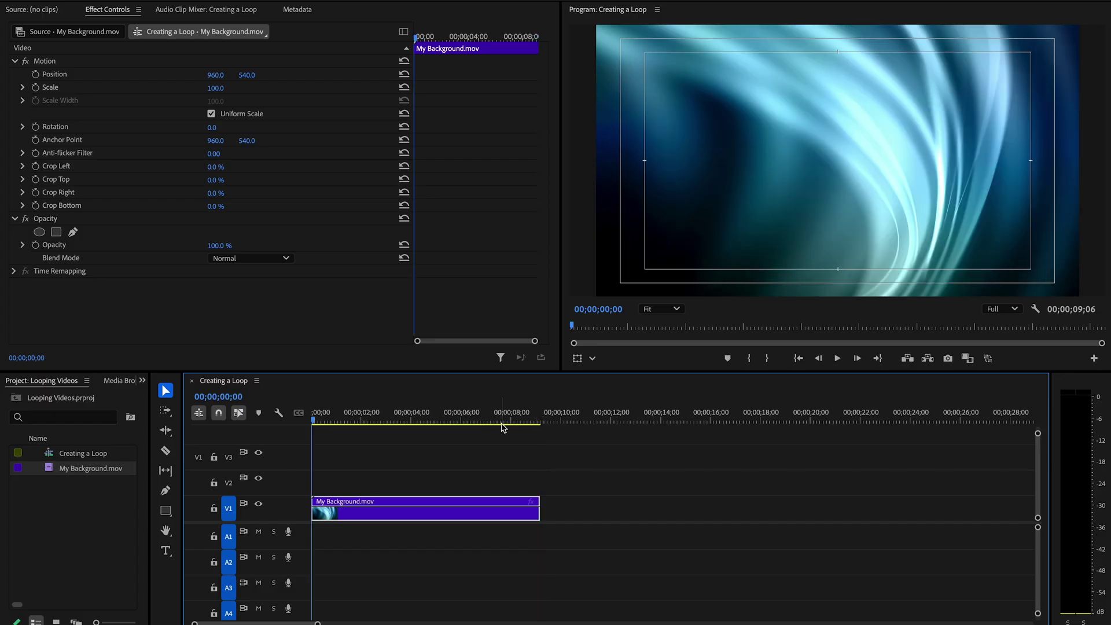
{"action": "key", "text": "Down"}
{"action": "key", "text": "Left"}
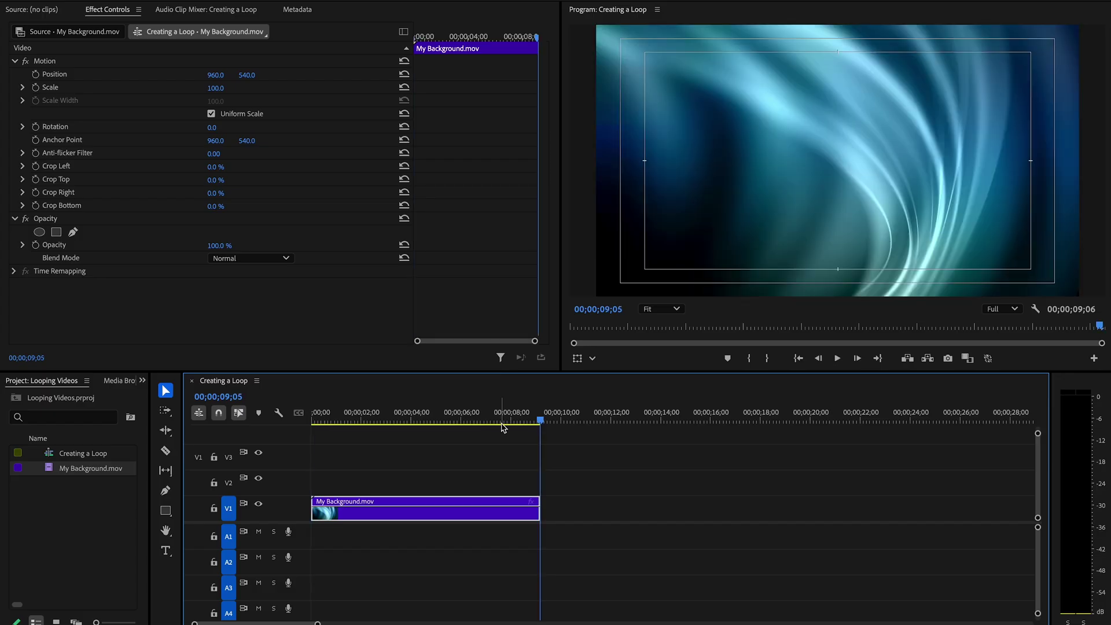
{"action": "key", "text": "Up"}
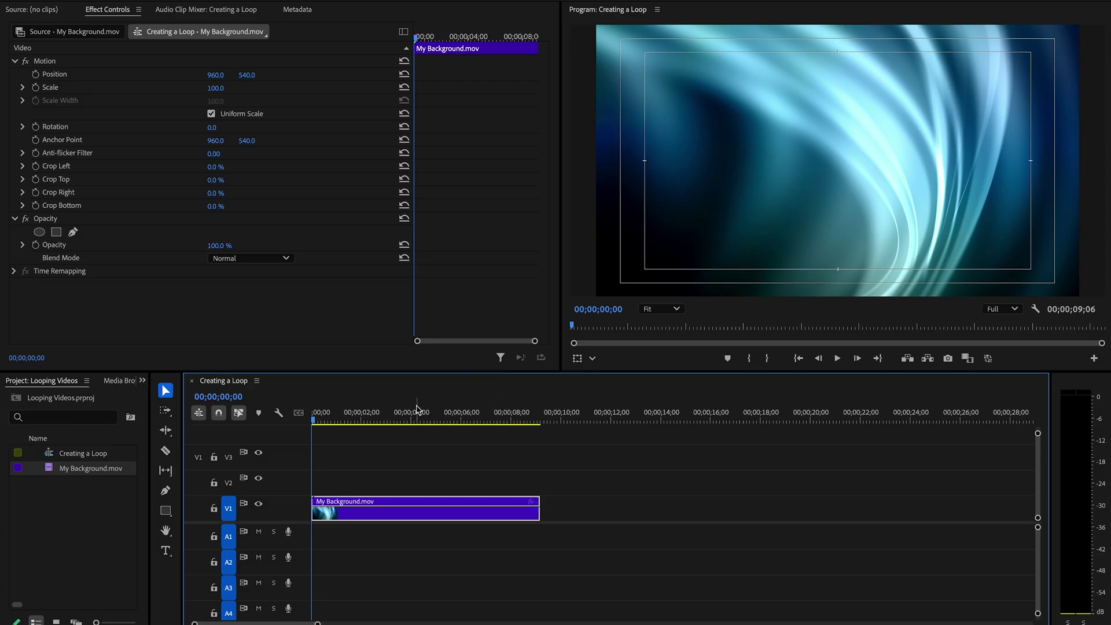
Razor My Background.mov at 00;00;04;27, leaving a 00;00;04;09 second piece.
{"action": "key", "text": "c"}
{"action": "left_click_drag", "start_coordinate": [392, 421], "coordinate": [434, 414]}
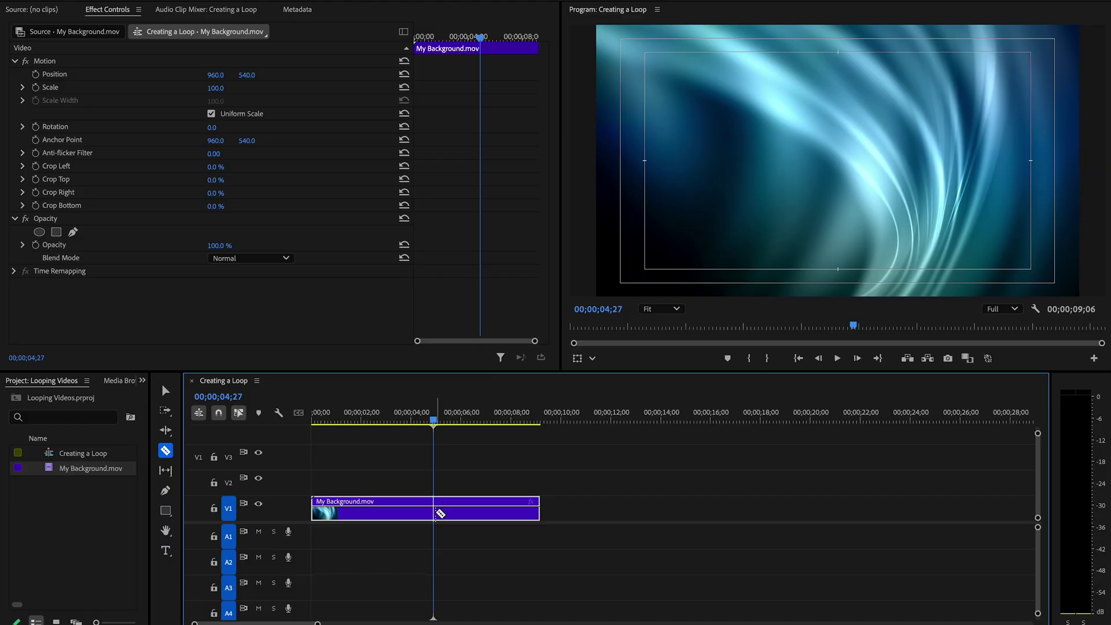
{"action": "left_click", "coordinate": [438, 512]}
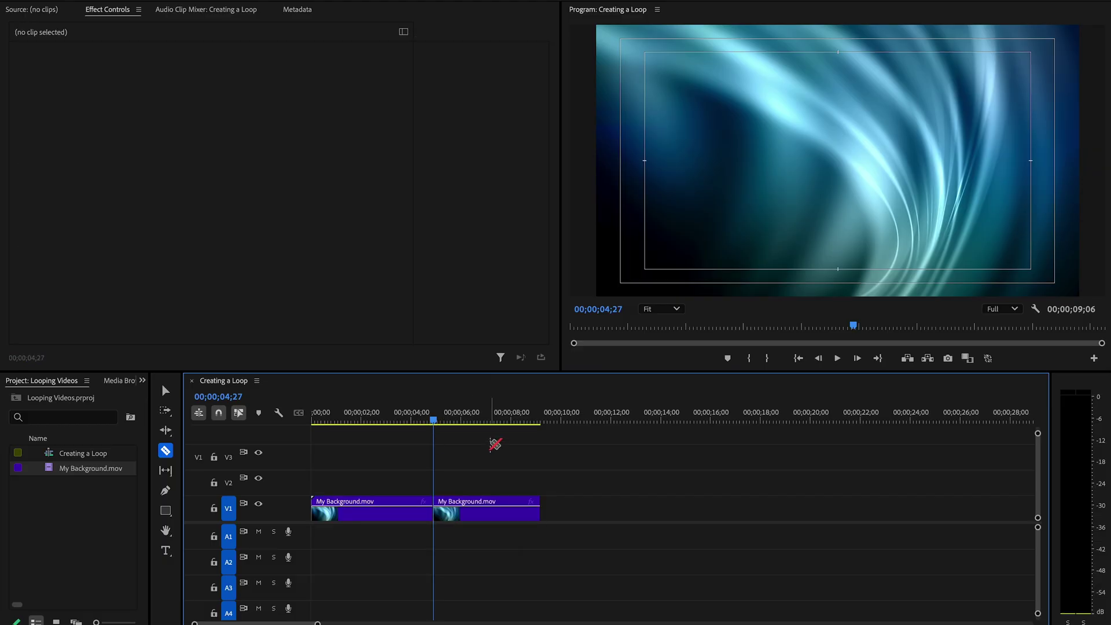
Move the first half of the clip to sit after the second half on V1.
{"action": "key", "text": "v"}
{"action": "double_click", "coordinate": [457, 518]}
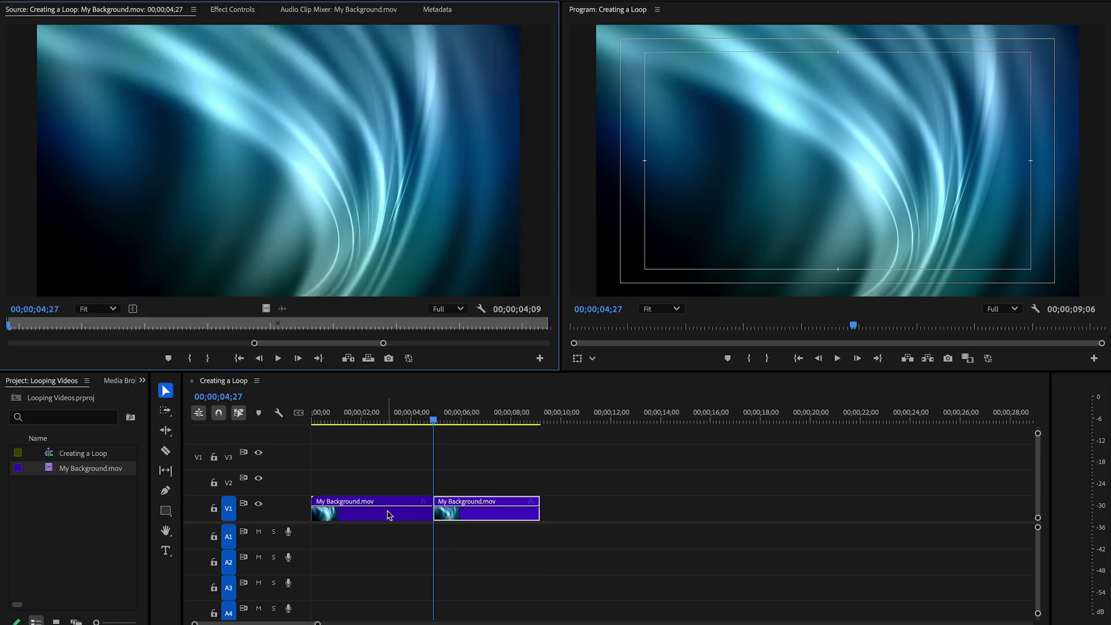
{"action": "left_click_drag", "start_coordinate": [392, 515], "coordinate": [616, 511]}
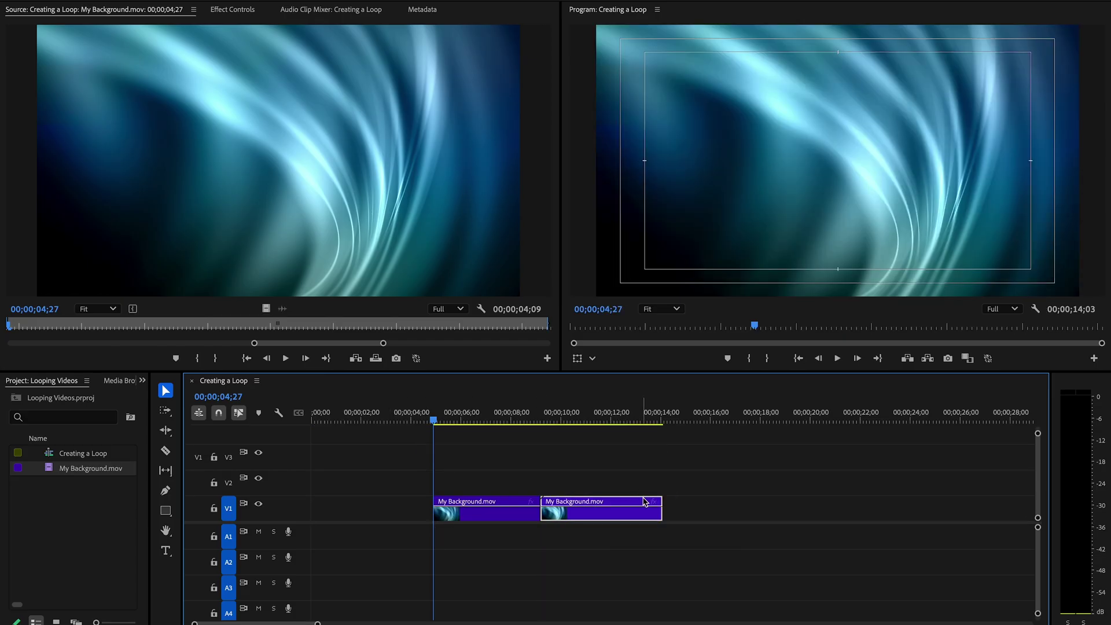
Ripple delete the leading gap so the clips start at 00;00, keeping 00;00;09;06 length.
{"action": "left_click", "coordinate": [411, 504]}
{"action": "key", "text": "Delete"}
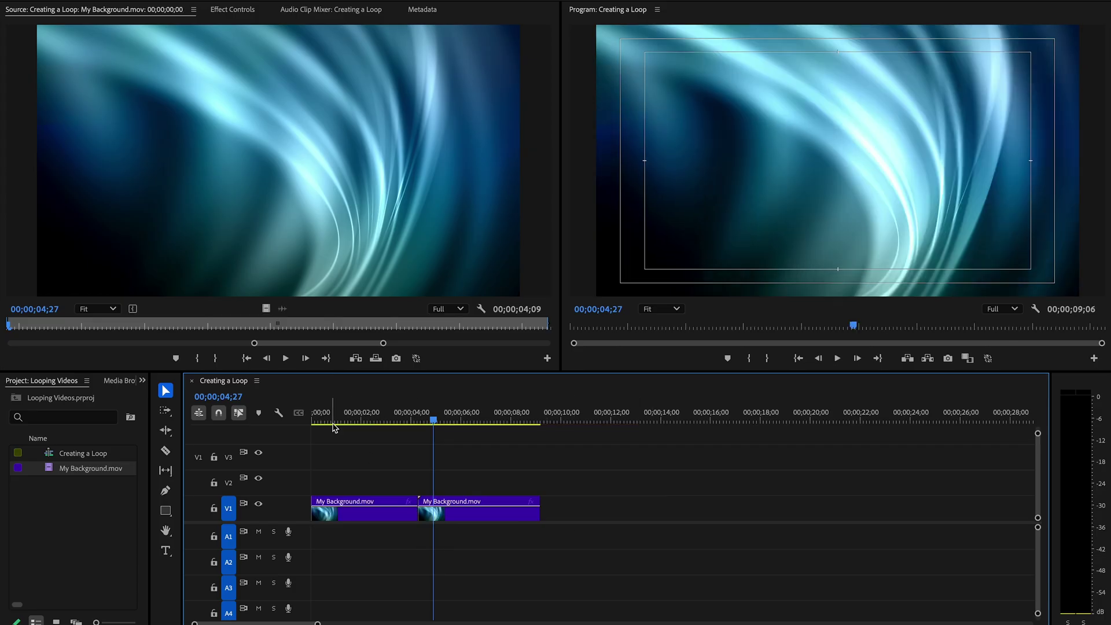
{"action": "key", "text": "Home"}
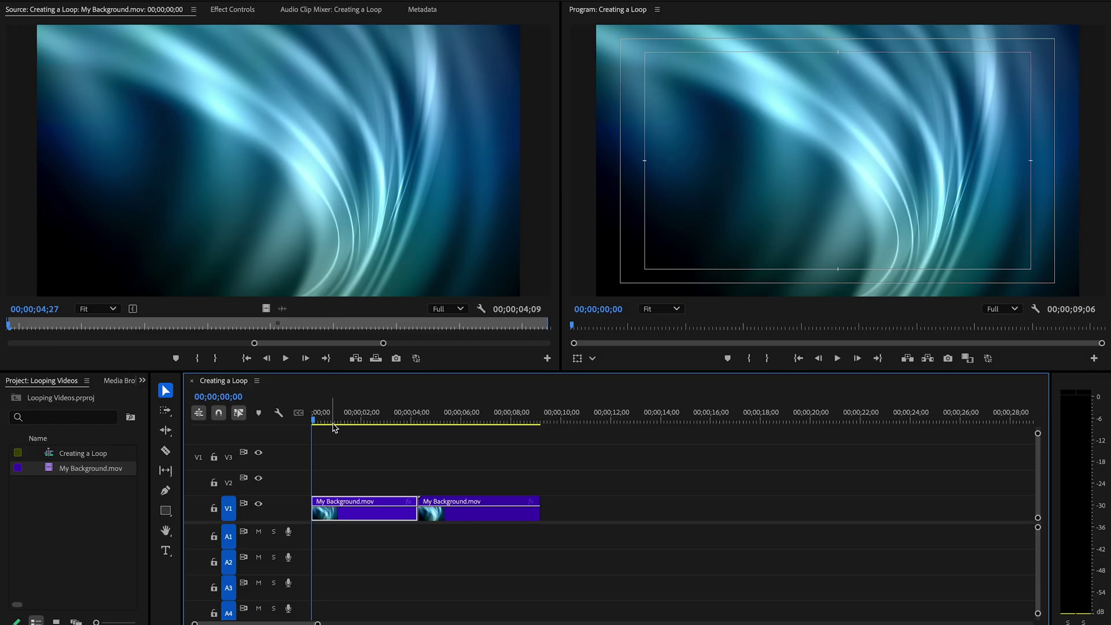
{"action": "key", "text": "End"}
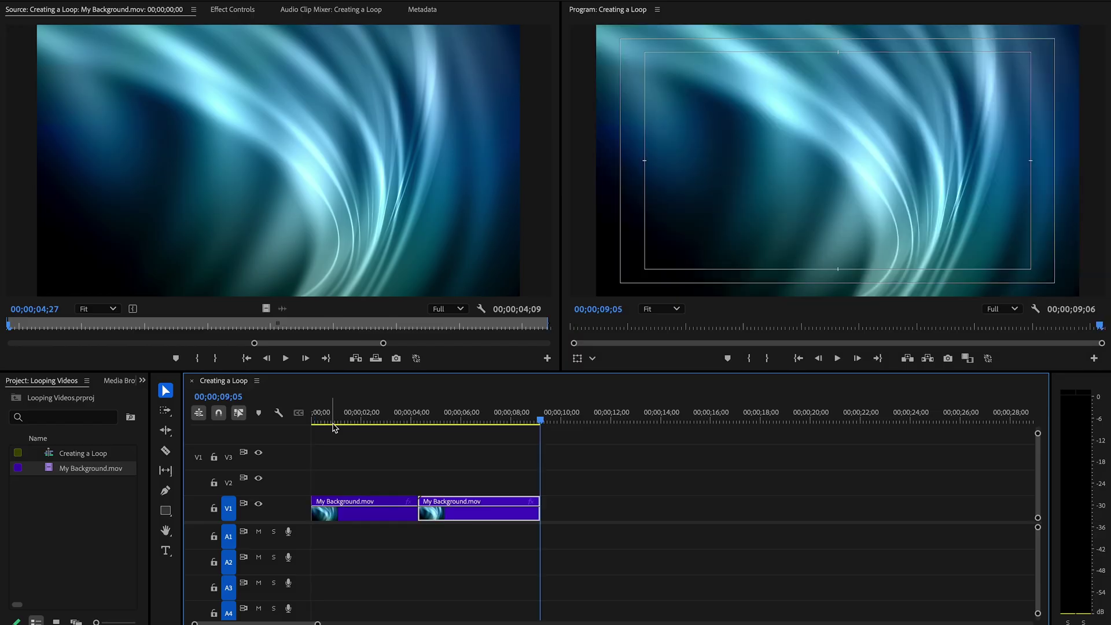
{"action": "key", "text": "Home"}
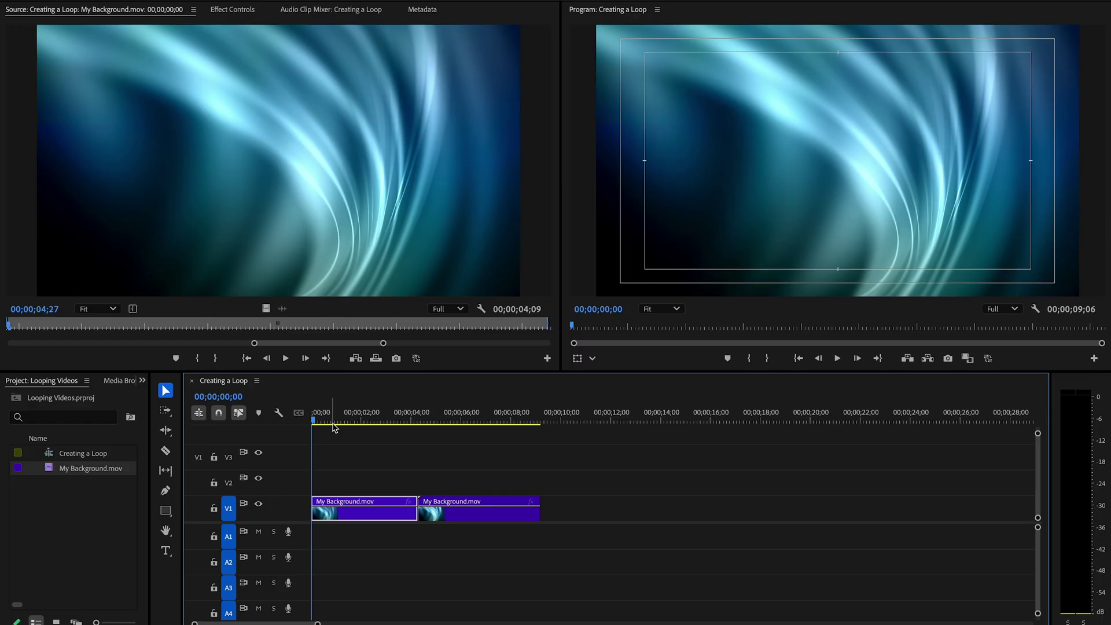
Play the sequence across the cut at 00;00;03;28 to preview the join.
{"action": "left_click", "coordinate": [412, 419]}
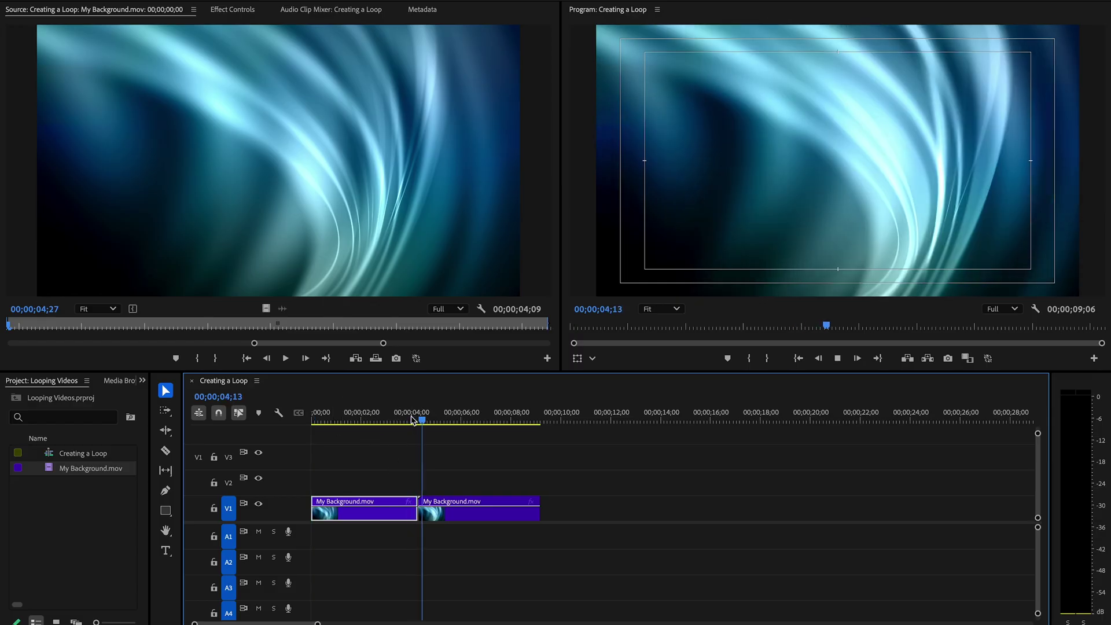
{"action": "key", "text": "space"}
{"action": "key", "text": "space"}
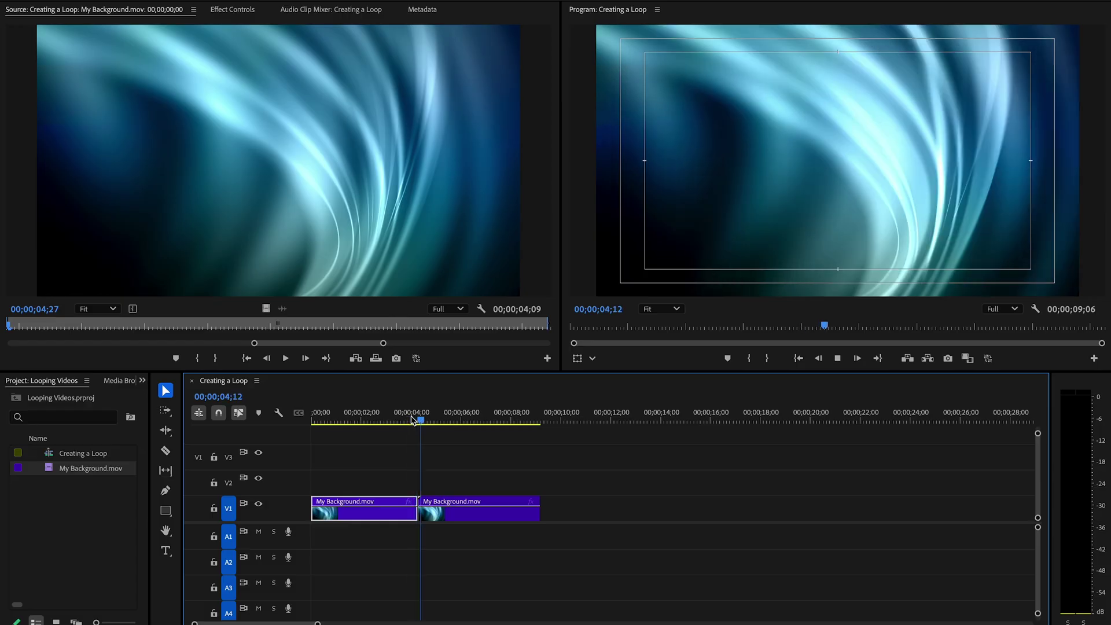
{"action": "key", "text": "space"}
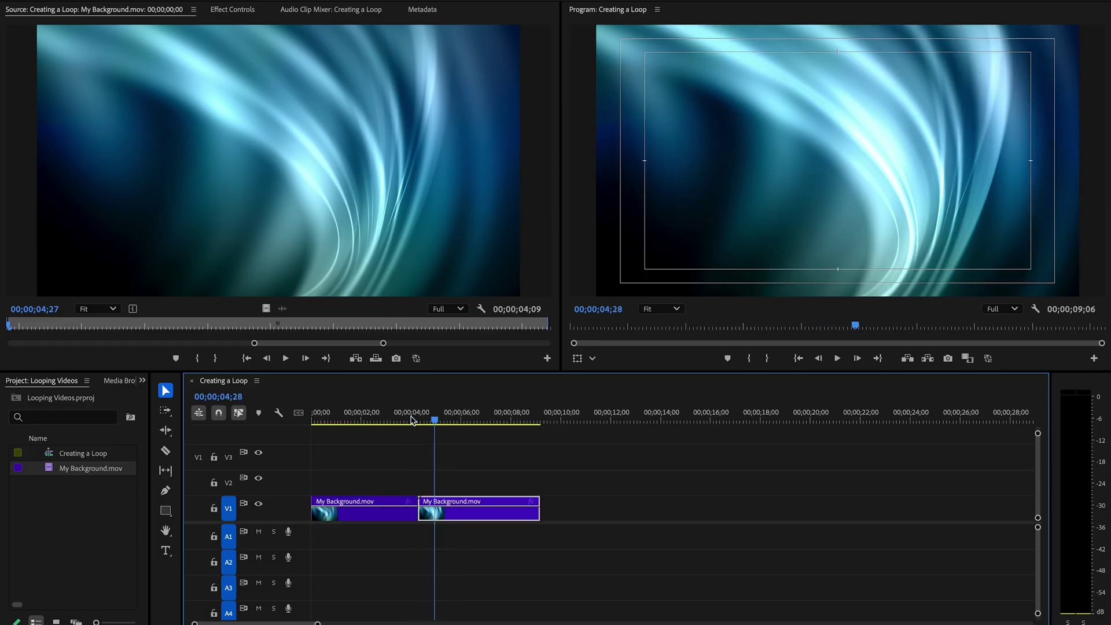
{"action": "left_click", "coordinate": [412, 419]}
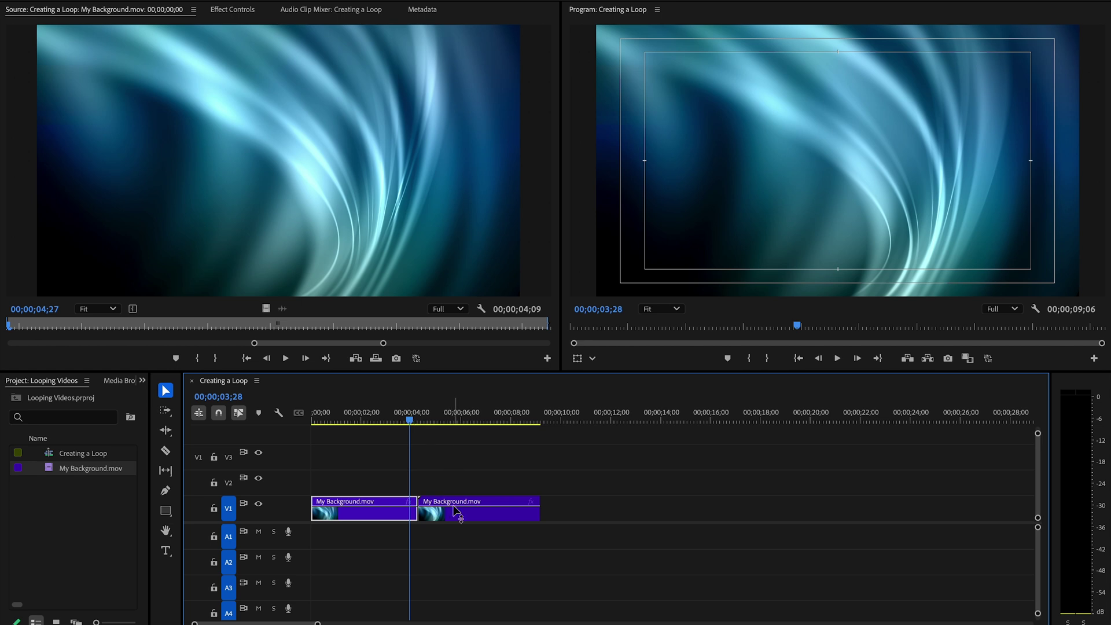
Apply the default Cross Dissolve to the second clip's in point with Ctrl+D.
{"action": "scroll", "coordinate": [293, 622], "scroll_direction": "up", "scroll_amount": 5}
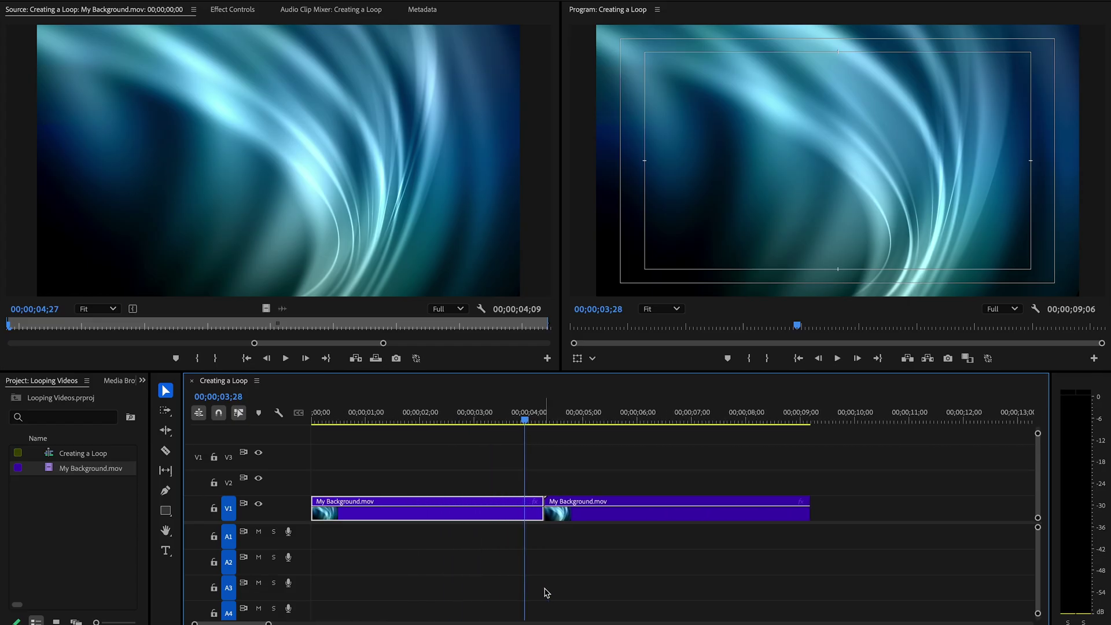
{"action": "left_click", "coordinate": [546, 512]}
{"action": "key", "text": "ctrl+d"}
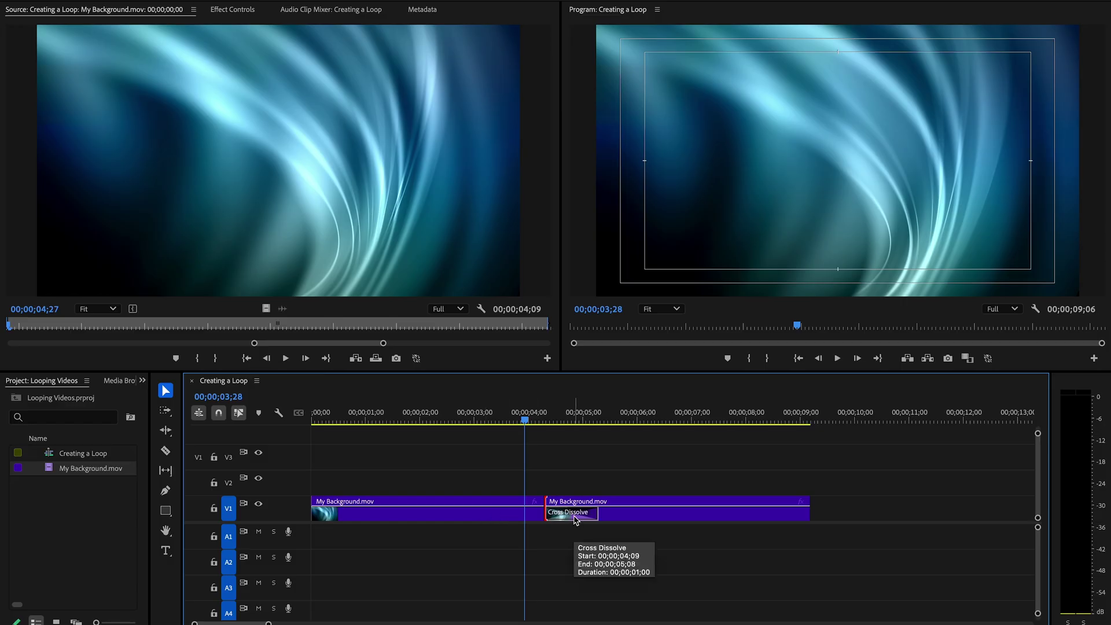
Remove the Cross Dissolve and trim the second clip's in point later.
{"action": "left_click", "coordinate": [575, 520]}
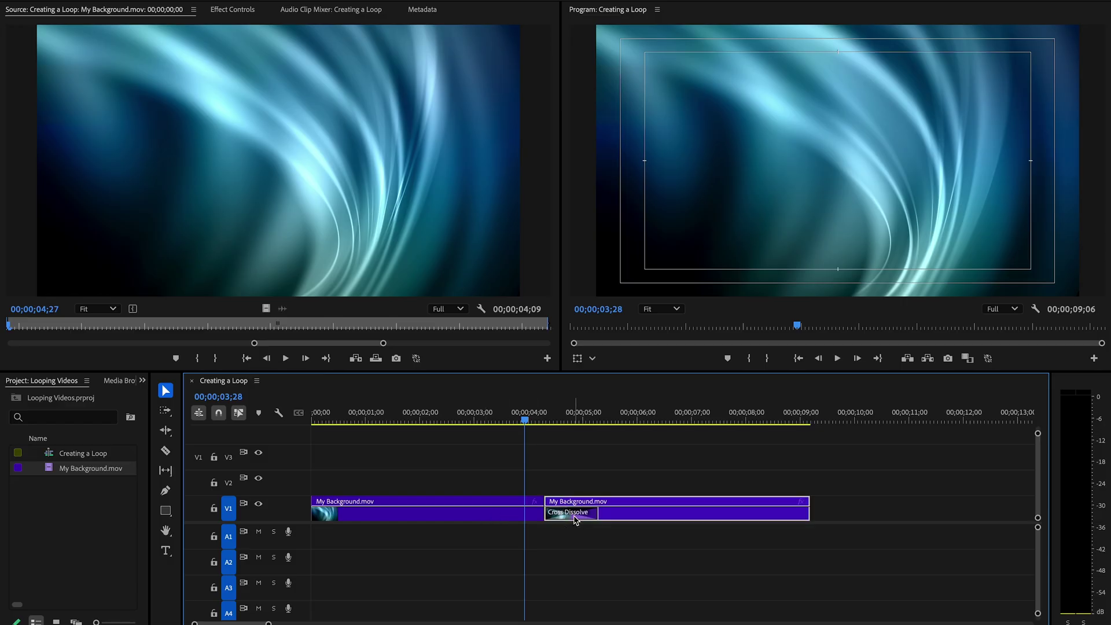
{"action": "key", "text": "Delete"}
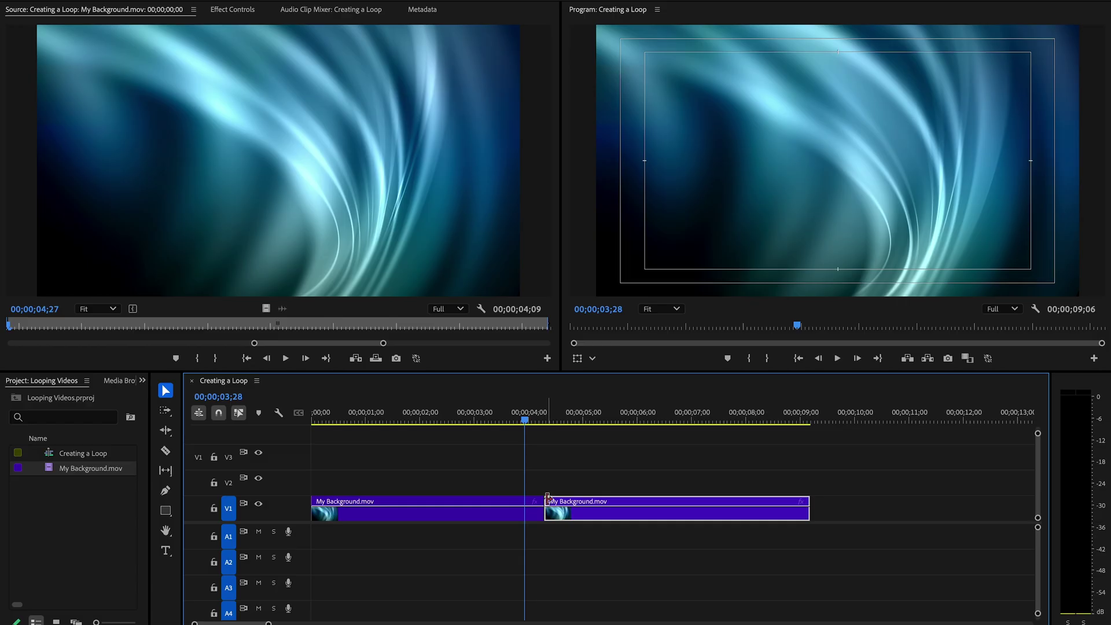
{"action": "left_click", "coordinate": [547, 499]}
{"action": "left_click_drag", "start_coordinate": [546, 498], "coordinate": [597, 500]}
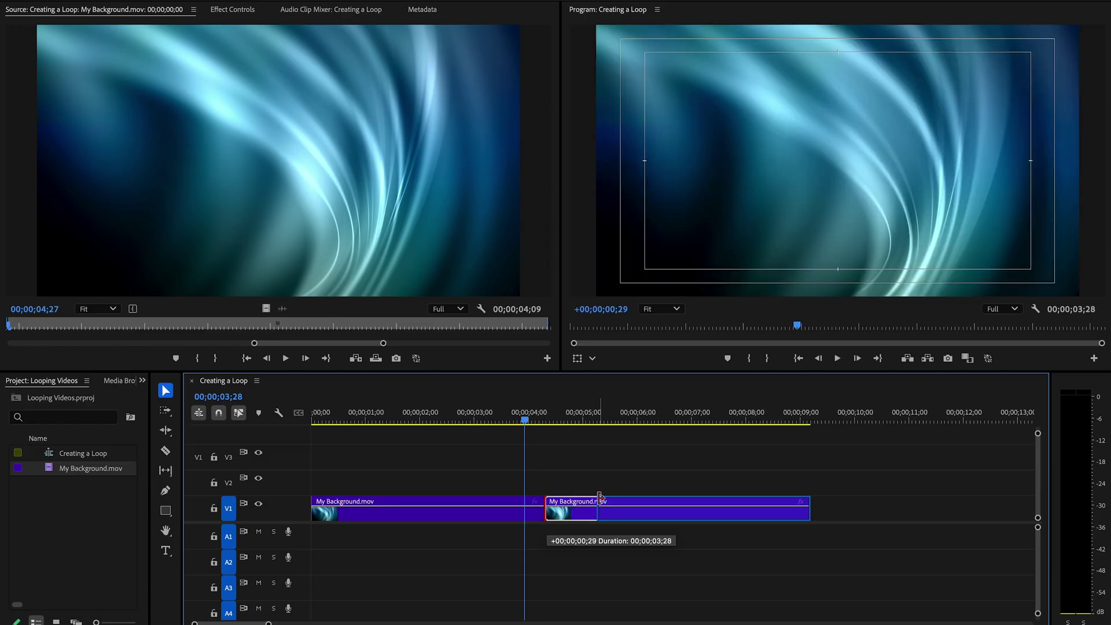
Ripple delete the gap and add a Cross Dissolve across the cut, lengthened to 00;00;01;28.
{"action": "left_click", "coordinate": [563, 515]}
{"action": "key", "text": "Delete"}
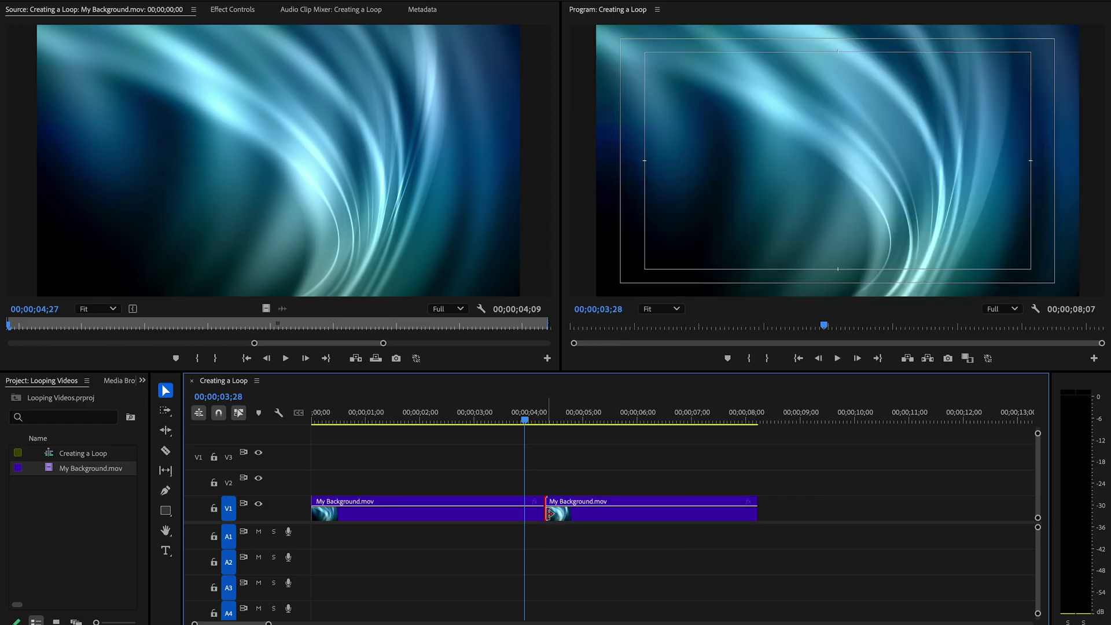
{"action": "key", "text": "ctrl+d"}
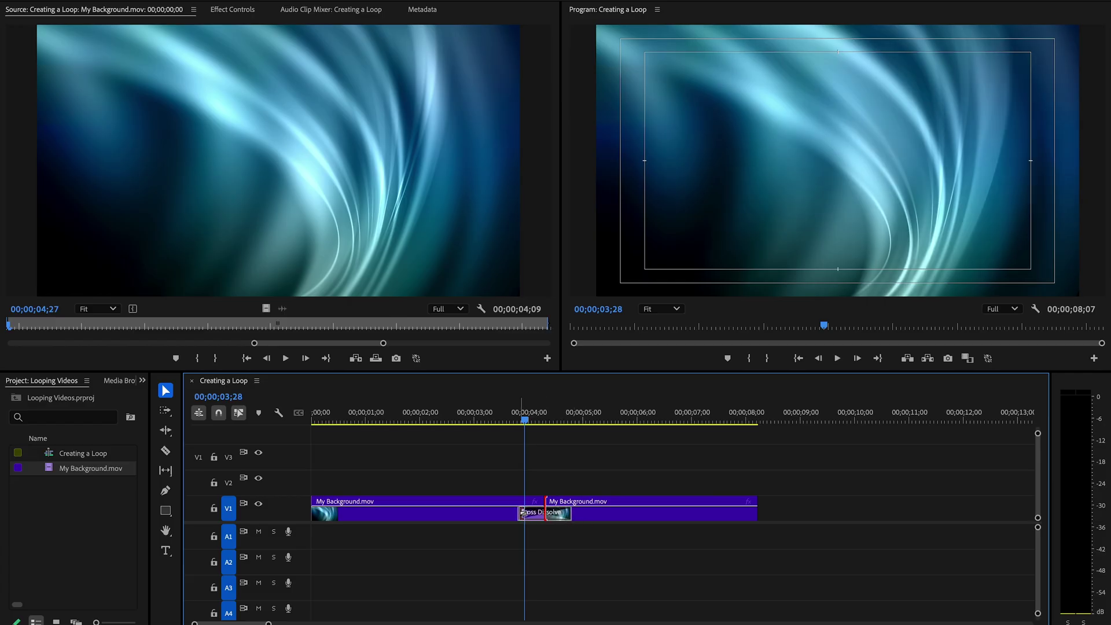
{"action": "left_click_drag", "start_coordinate": [522, 512], "coordinate": [491, 512]}
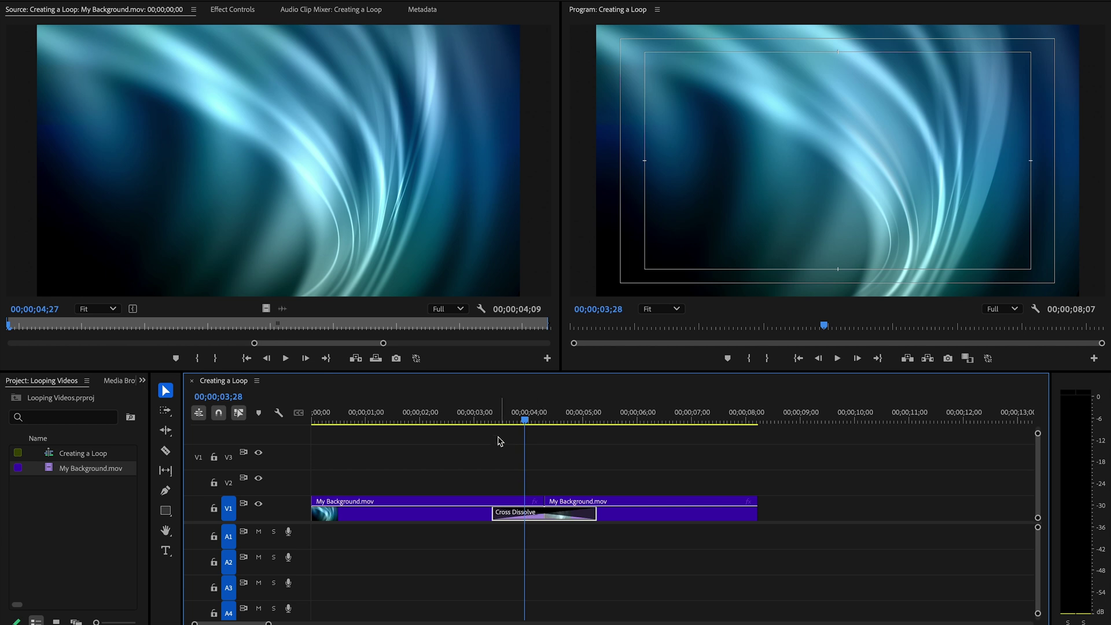
{"action": "left_click", "coordinate": [480, 422]}
{"action": "key", "text": "space"}
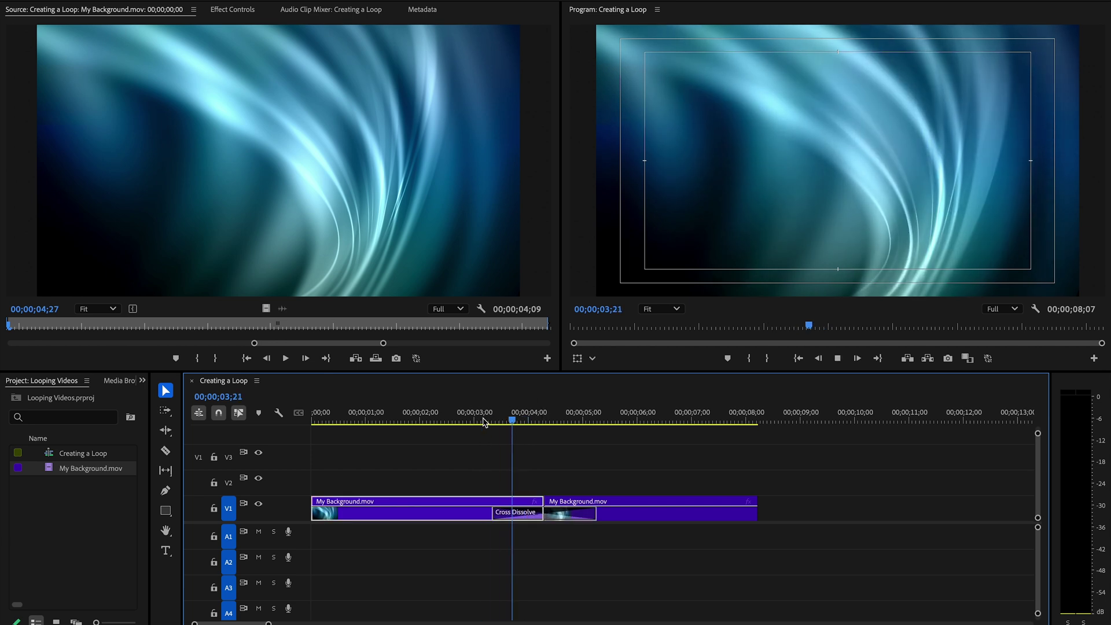
{"action": "key", "text": "space"}
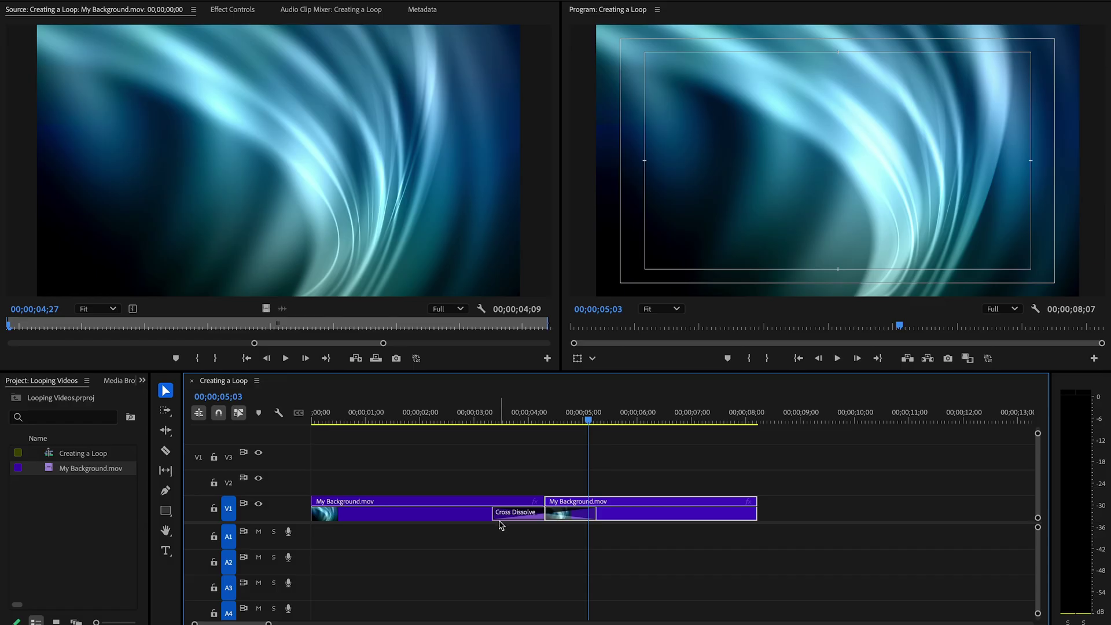
{"action": "left_click_drag", "start_coordinate": [492, 512], "coordinate": [492, 512]}
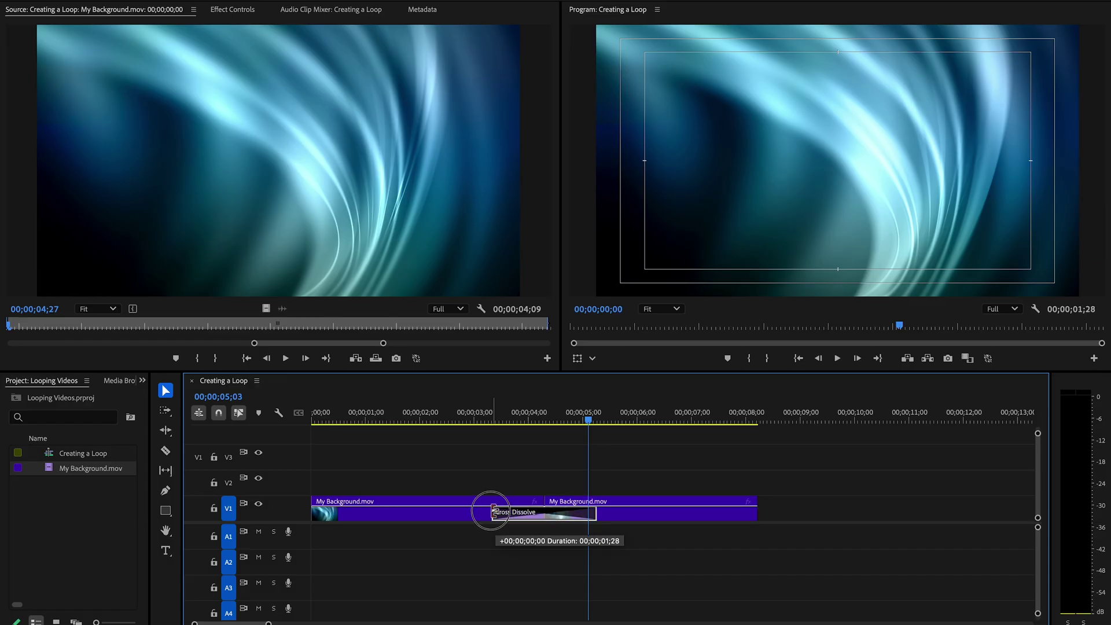
{"action": "left_click", "coordinate": [471, 421]}
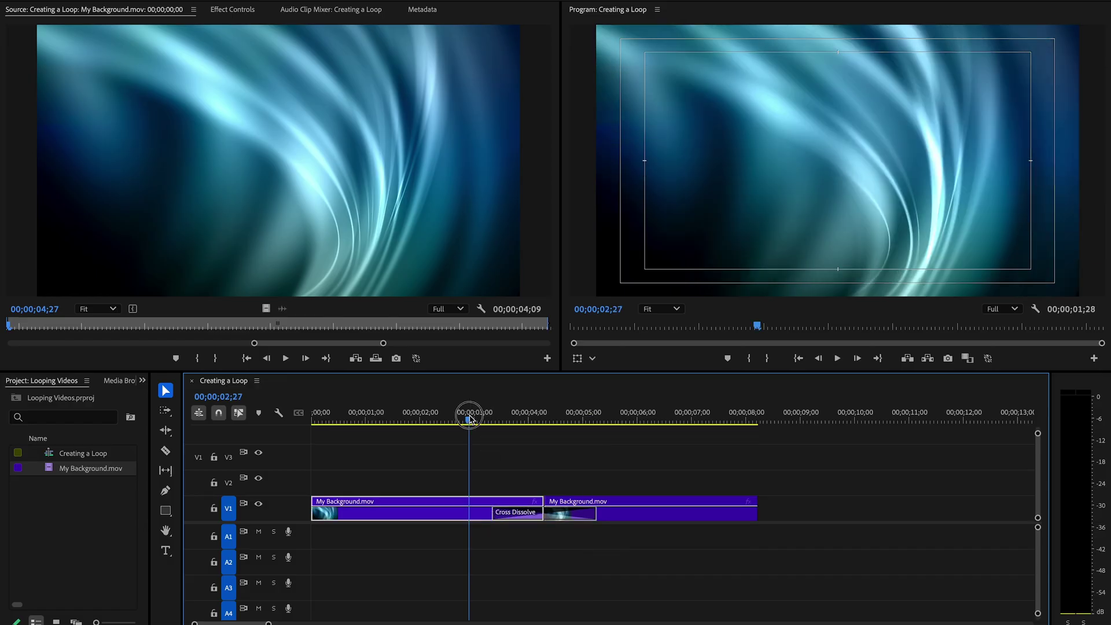
{"action": "key", "text": "space"}
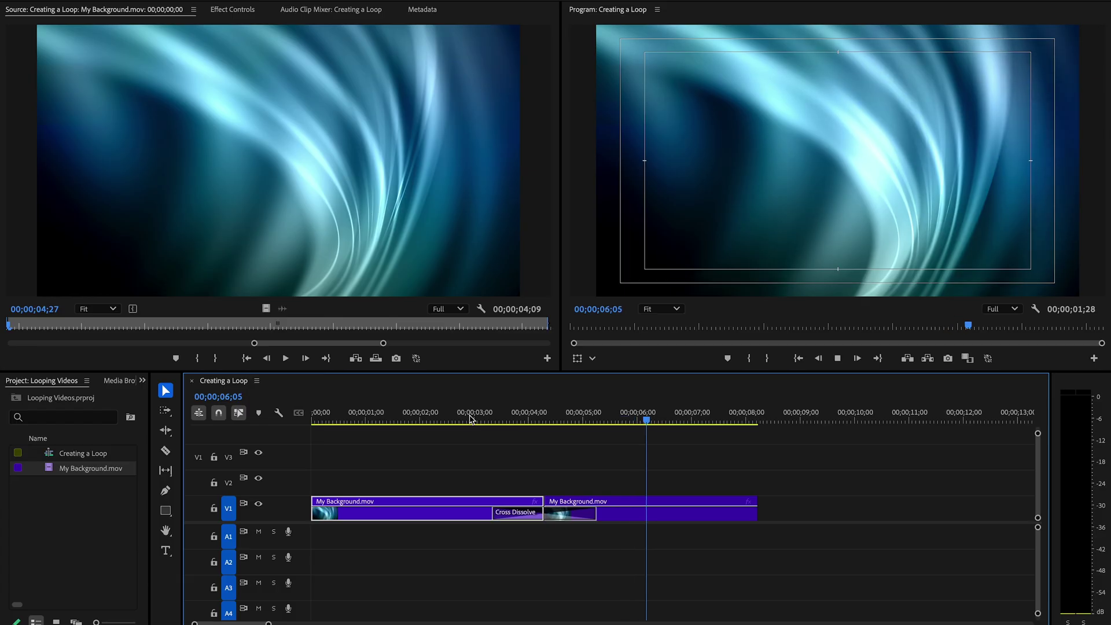
{"action": "key", "text": "space"}
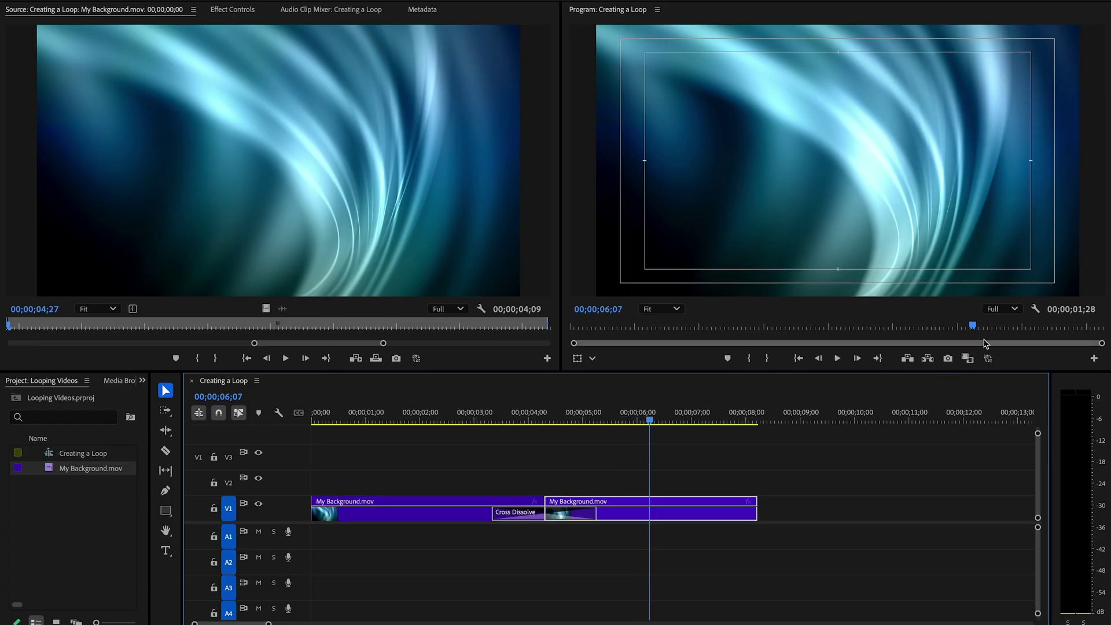
{"action": "left_click", "coordinate": [1035, 310]}
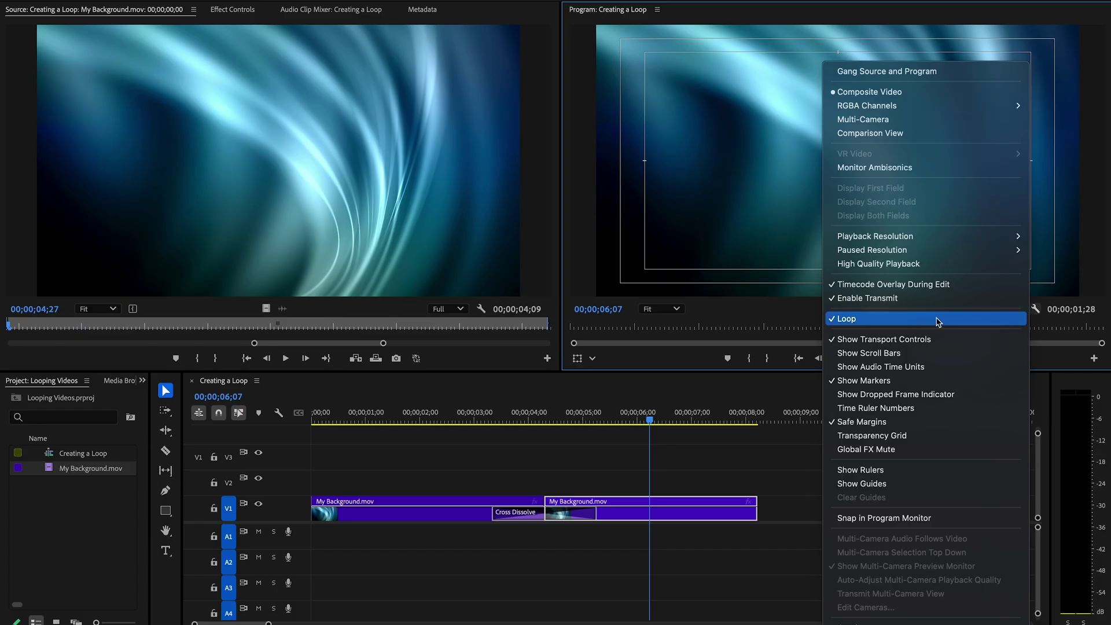
{"action": "left_click", "coordinate": [726, 449]}
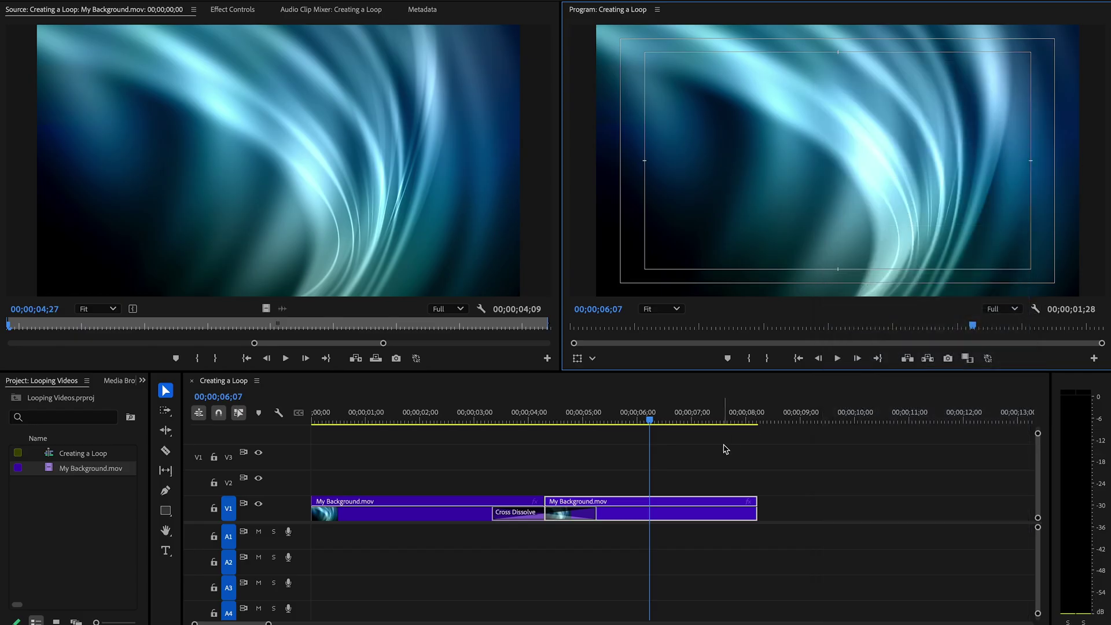
{"action": "key", "text": "space"}
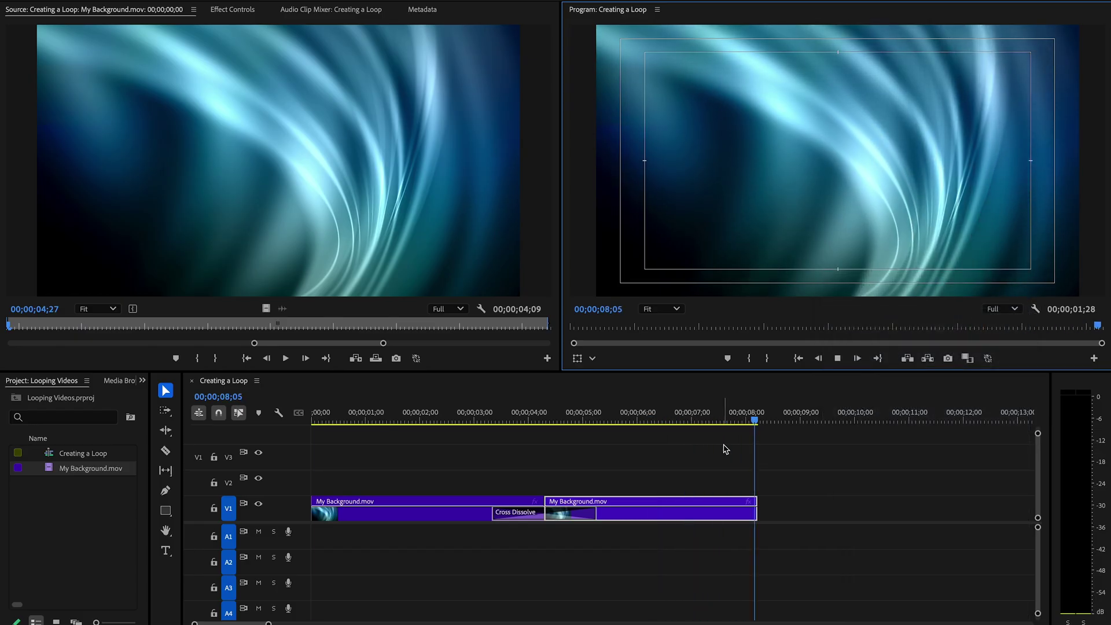